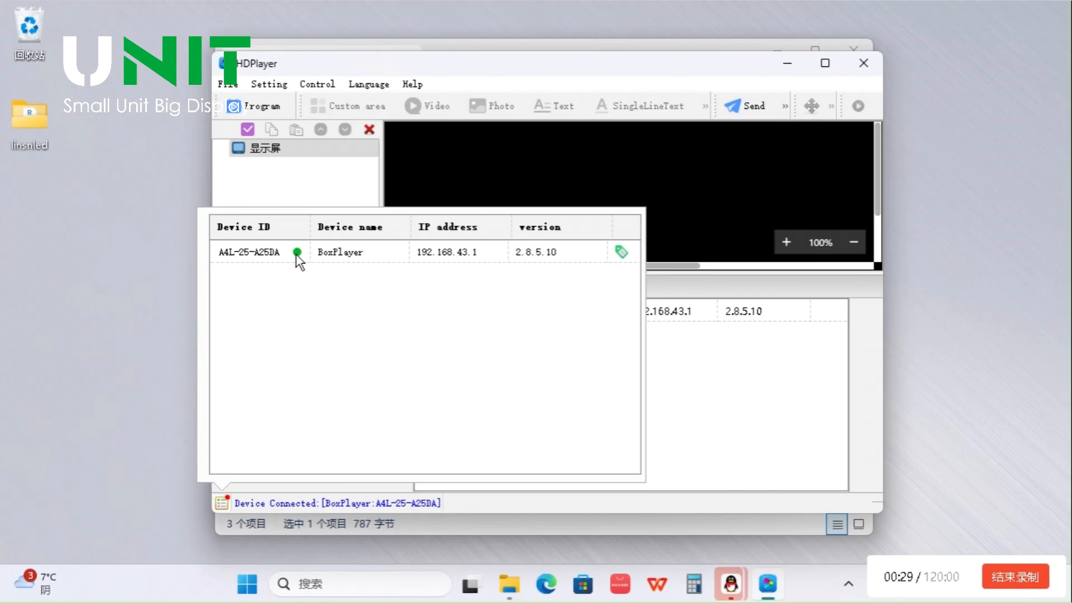
Open the Hardware Setting for the connected device, entering the access password
{"action": "left_click", "coordinate": [445, 59]}
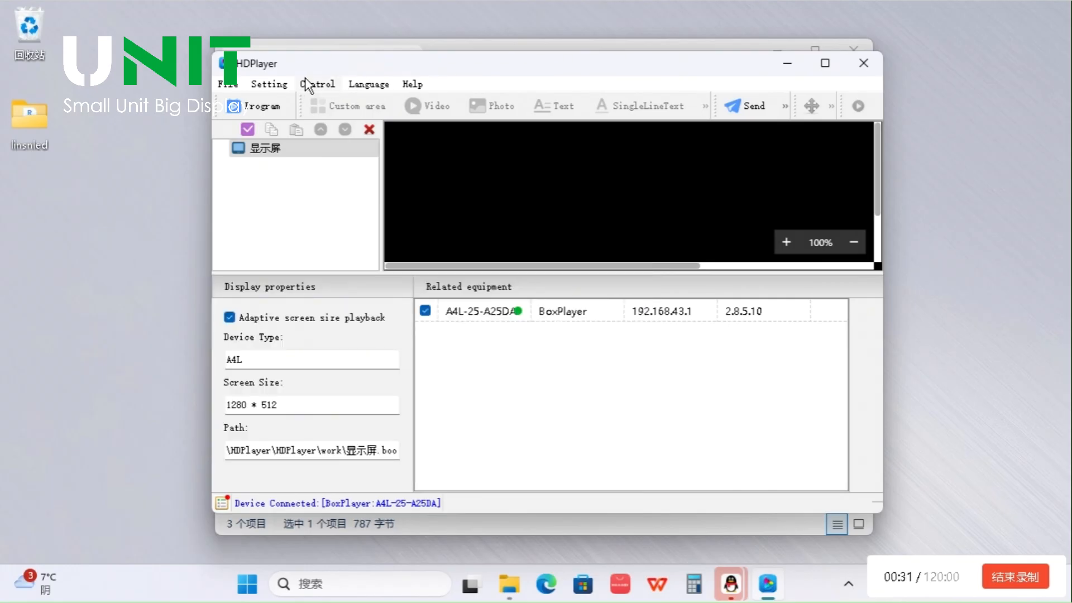
{"action": "left_click", "coordinate": [283, 87]}
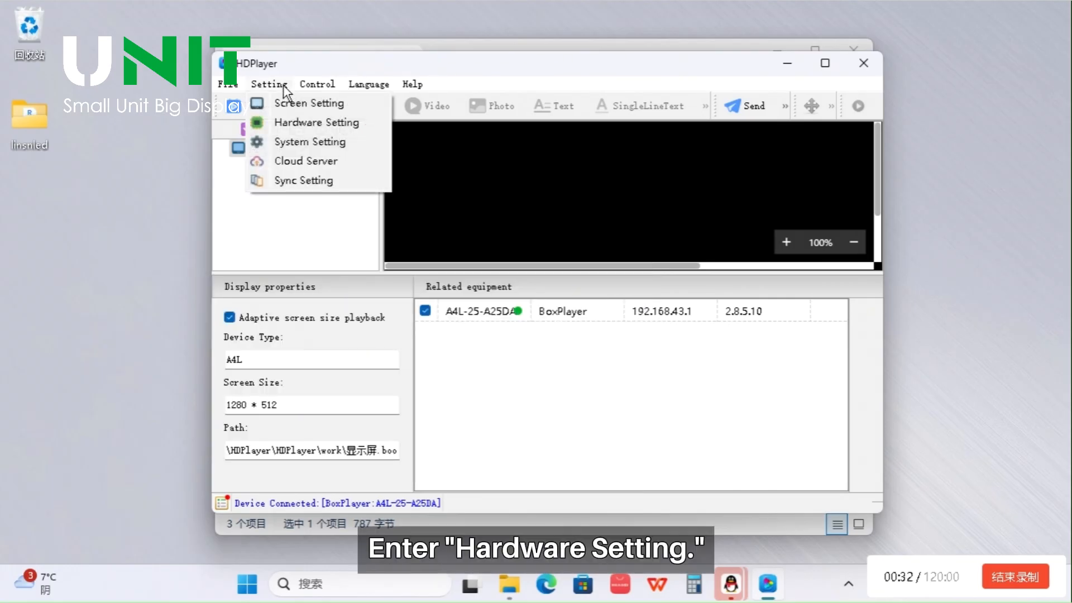
{"action": "left_click", "coordinate": [285, 129]}
{"action": "type", "text": "168"}
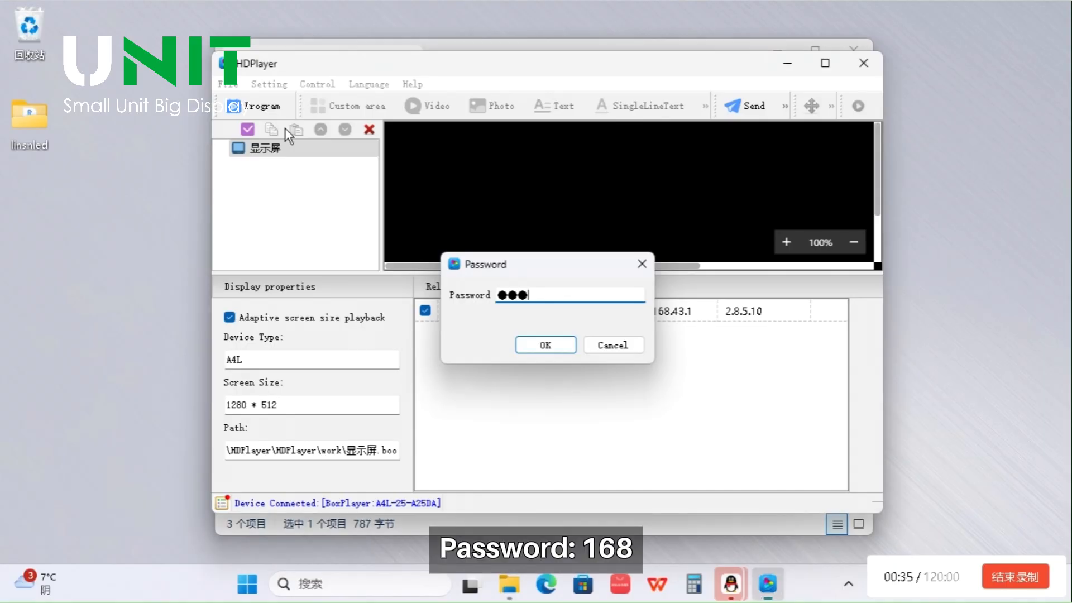
{"action": "key", "text": "Return"}
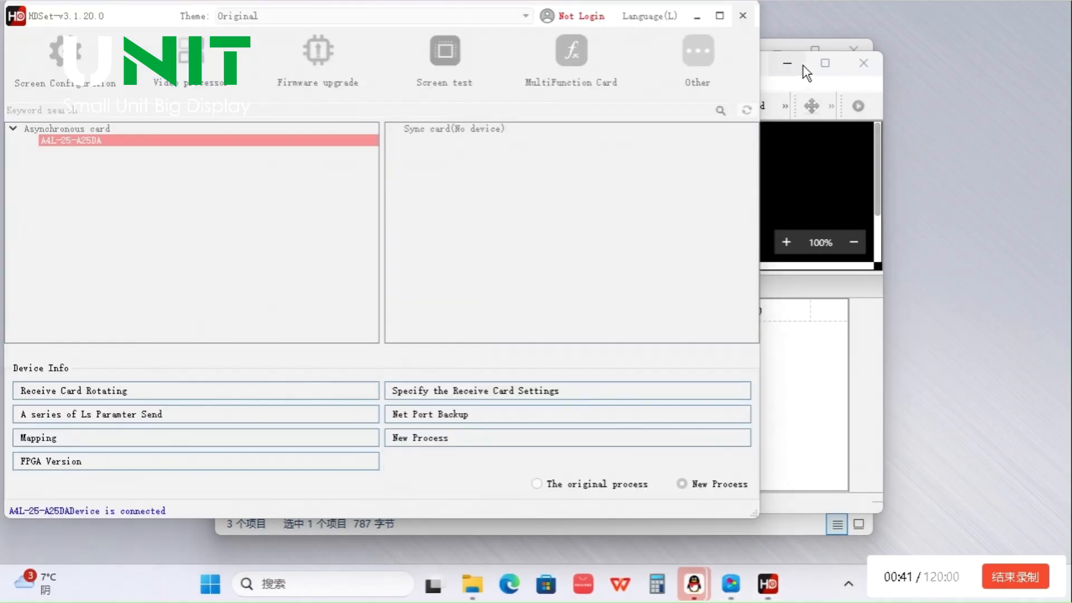
Minimize the HDPlayer and file folder windows and open Screen Configuration in HDSet
{"action": "left_click", "coordinate": [794, 64]}
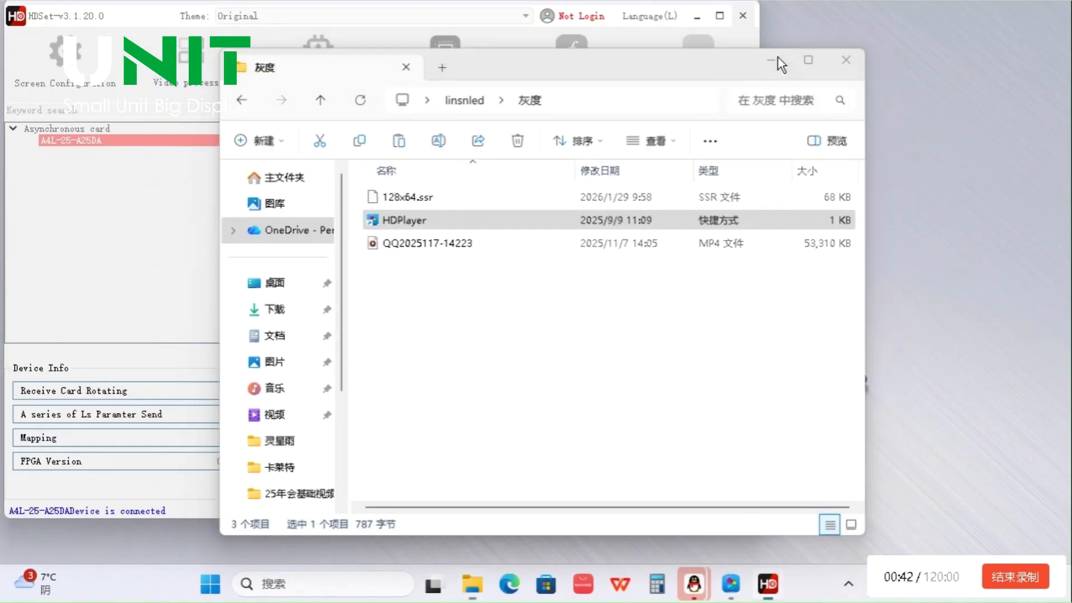
{"action": "left_click", "coordinate": [778, 57]}
{"action": "left_click_drag", "start_coordinate": [152, 11], "coordinate": [311, 56]}
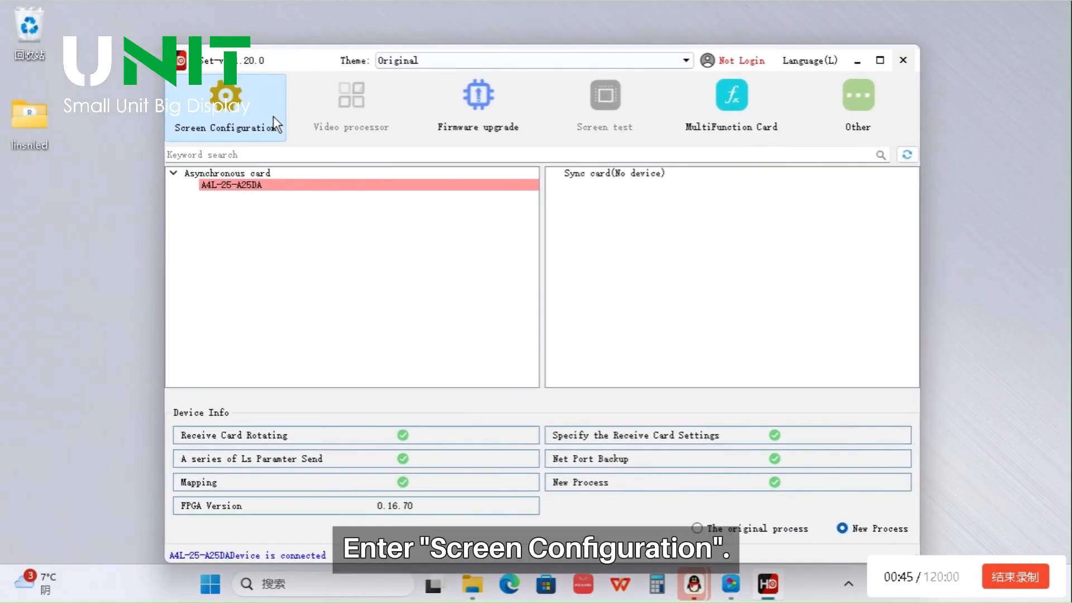
{"action": "left_click", "coordinate": [239, 125]}
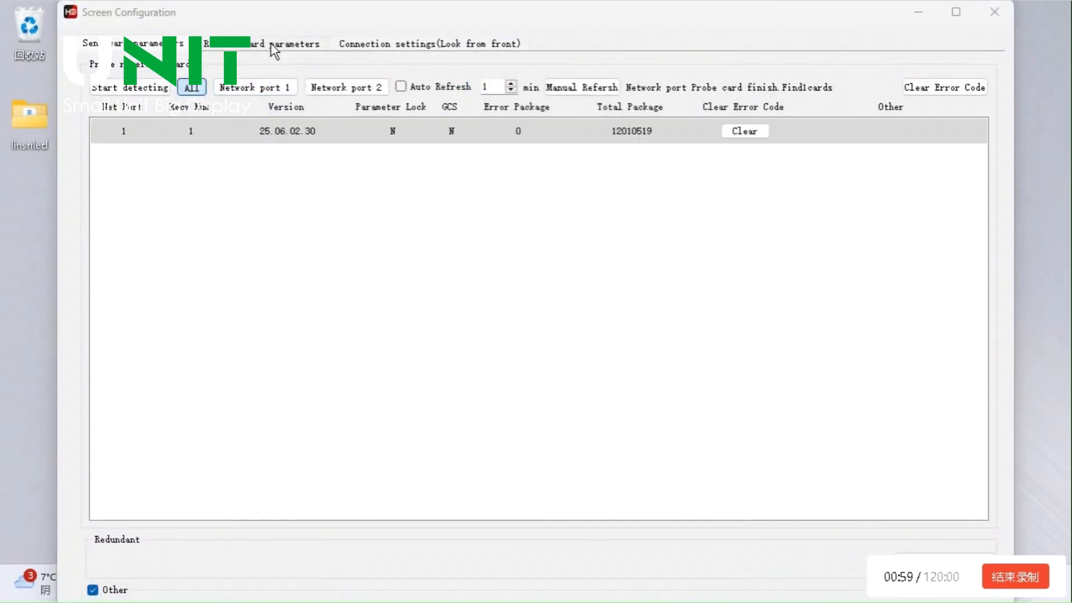
Import the module configuration file 128x64.ssr into the receive card parameters and send it to all receive cards
{"action": "left_click", "coordinate": [273, 44]}
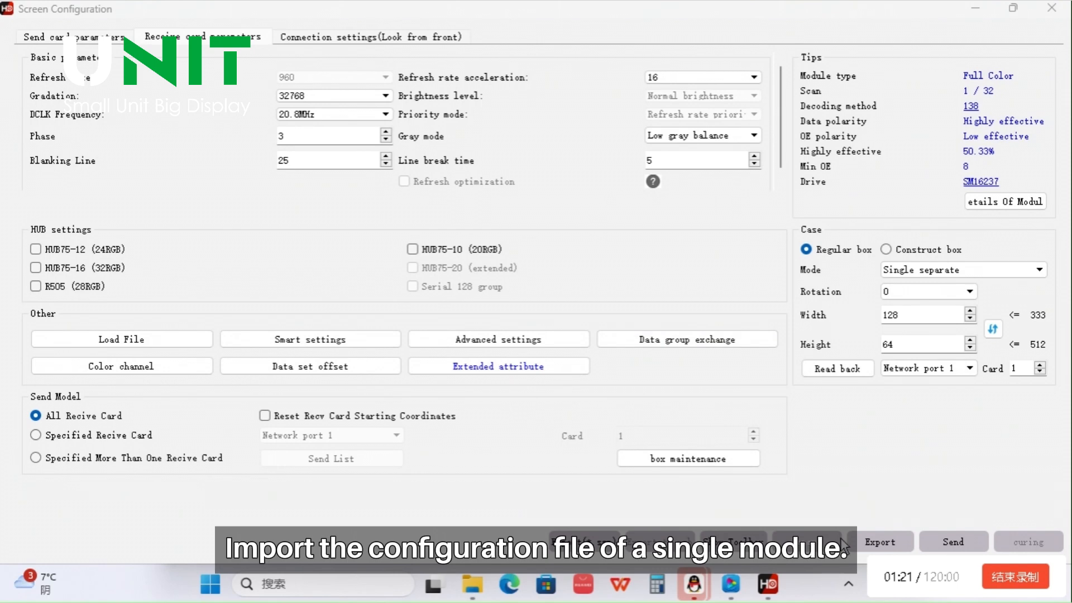
{"action": "left_click", "coordinate": [826, 542]}
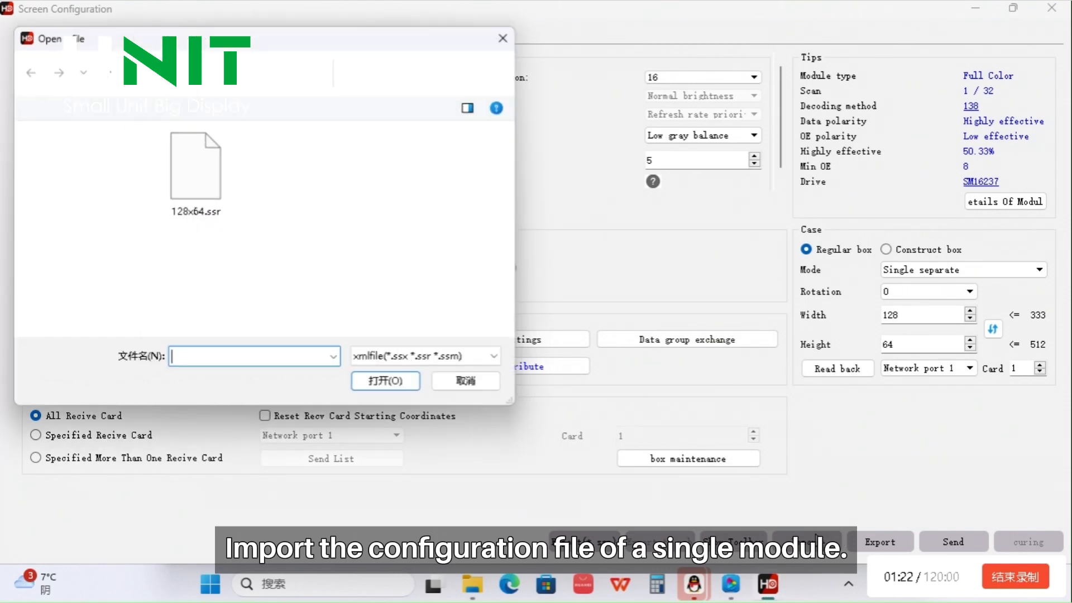
{"action": "left_click", "coordinate": [203, 167]}
{"action": "left_click", "coordinate": [400, 385]}
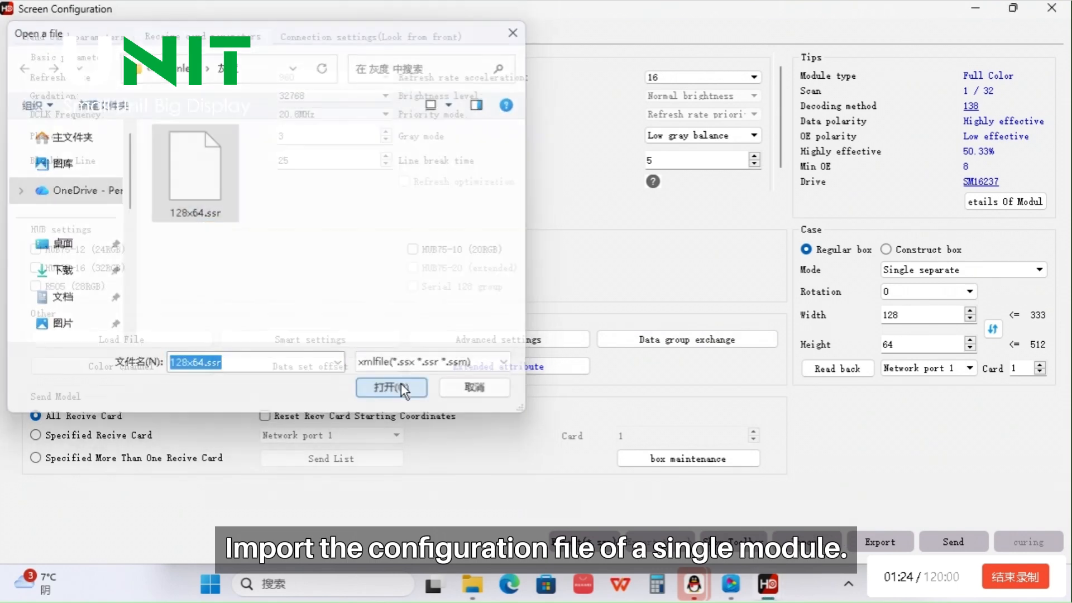
{"action": "left_click", "coordinate": [957, 539]}
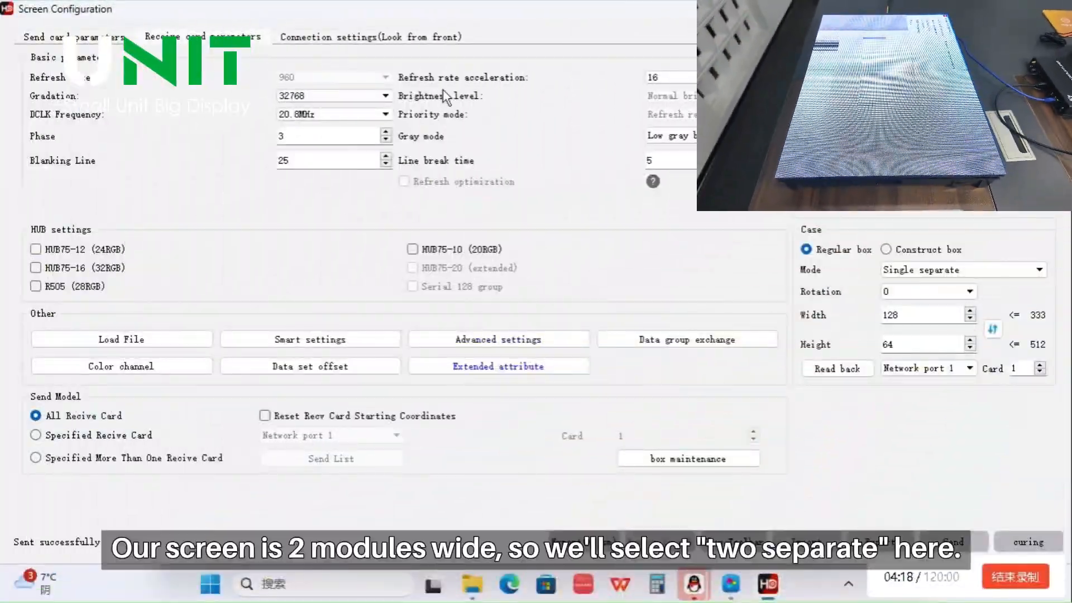
Set the regular box to Two separate mode, 256 wide by 192 high with HUB75-12 (24RGB), and send the parameters
{"action": "left_click", "coordinate": [1020, 269]}
{"action": "left_click", "coordinate": [956, 293]}
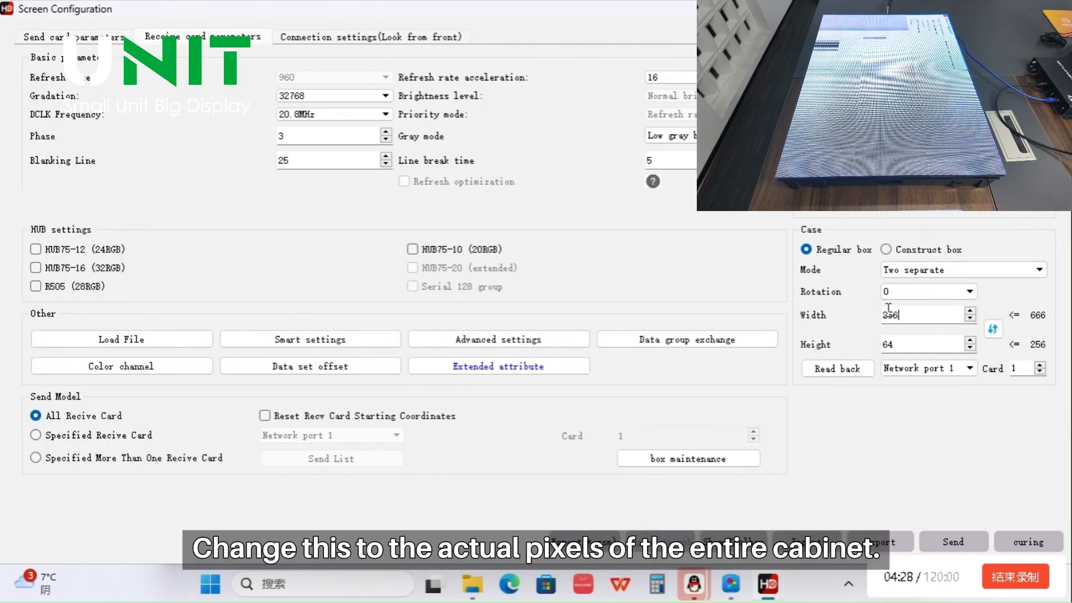
{"action": "left_click", "coordinate": [903, 347]}
{"action": "type", "text": "192"}
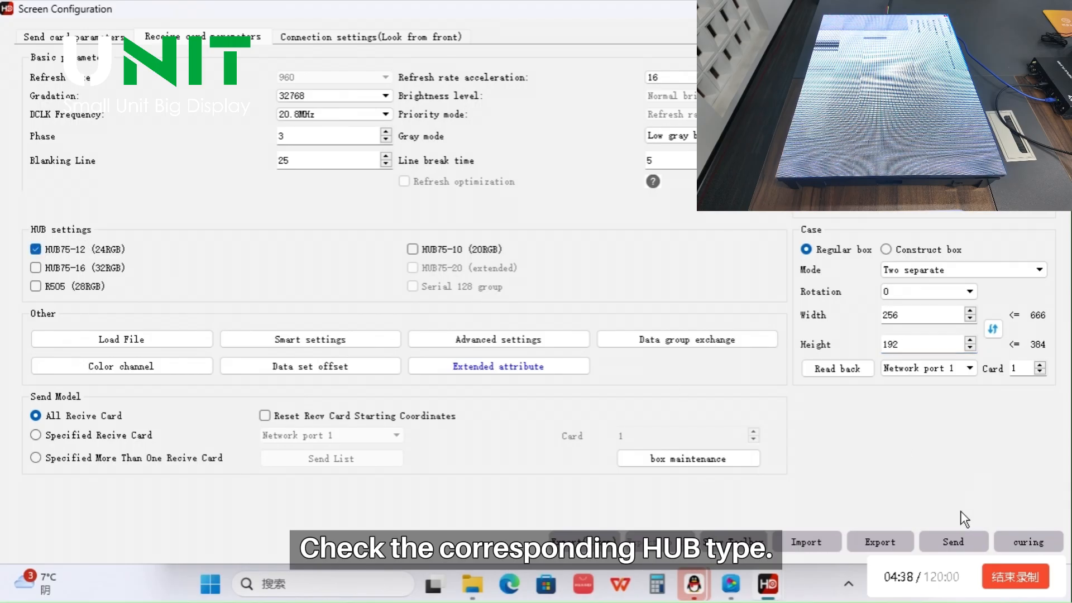
{"action": "left_click", "coordinate": [954, 540]}
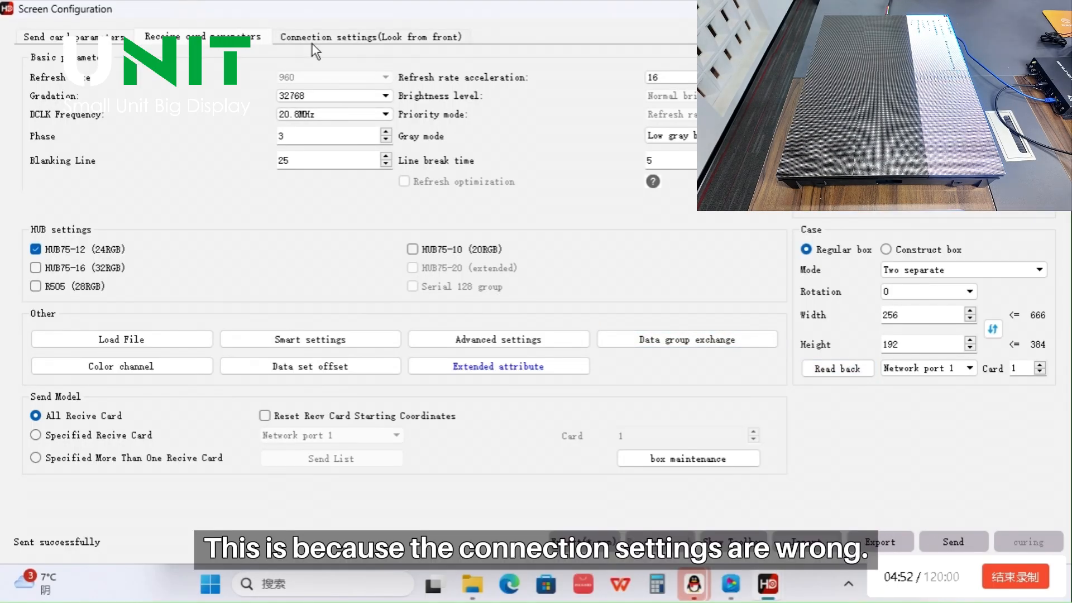
Set the card's box size in the connection settings to width 256 and height 192, and send and cure it
{"action": "left_click", "coordinate": [314, 40]}
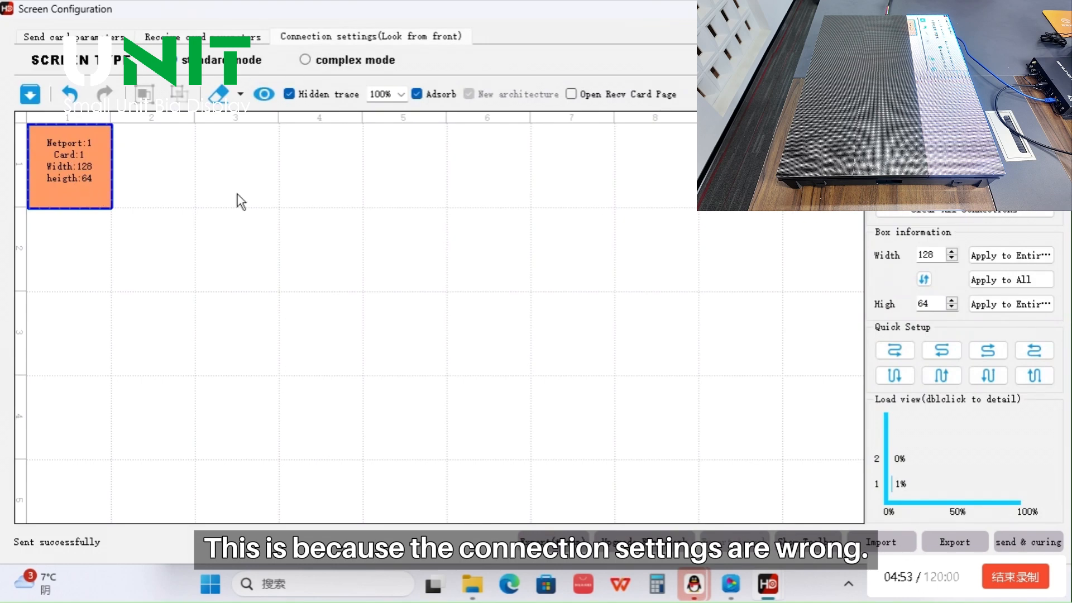
{"action": "double_click", "coordinate": [937, 252]}
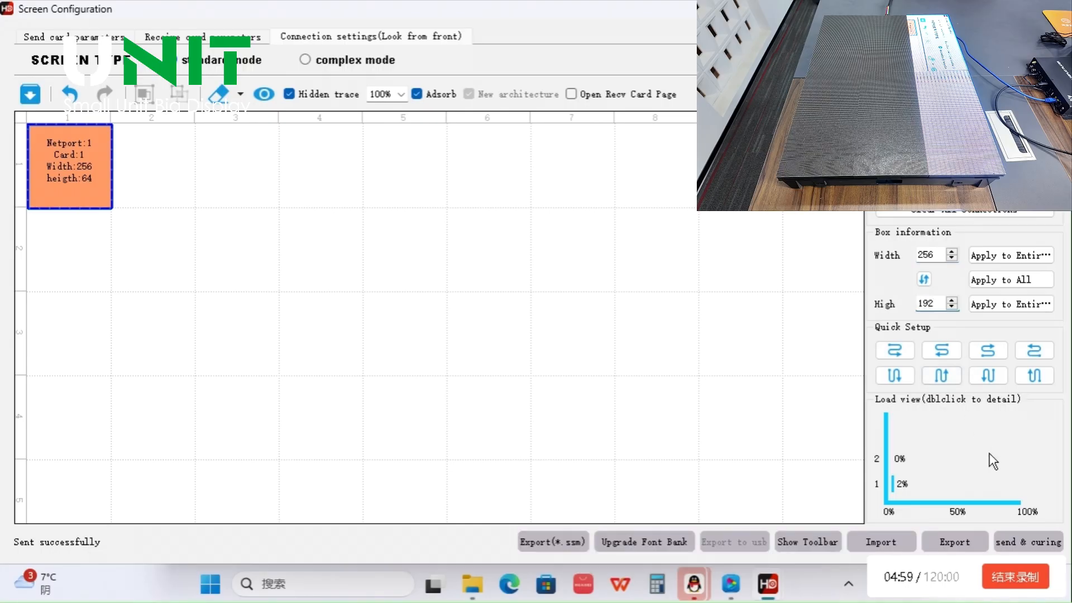
{"action": "left_click", "coordinate": [1027, 542]}
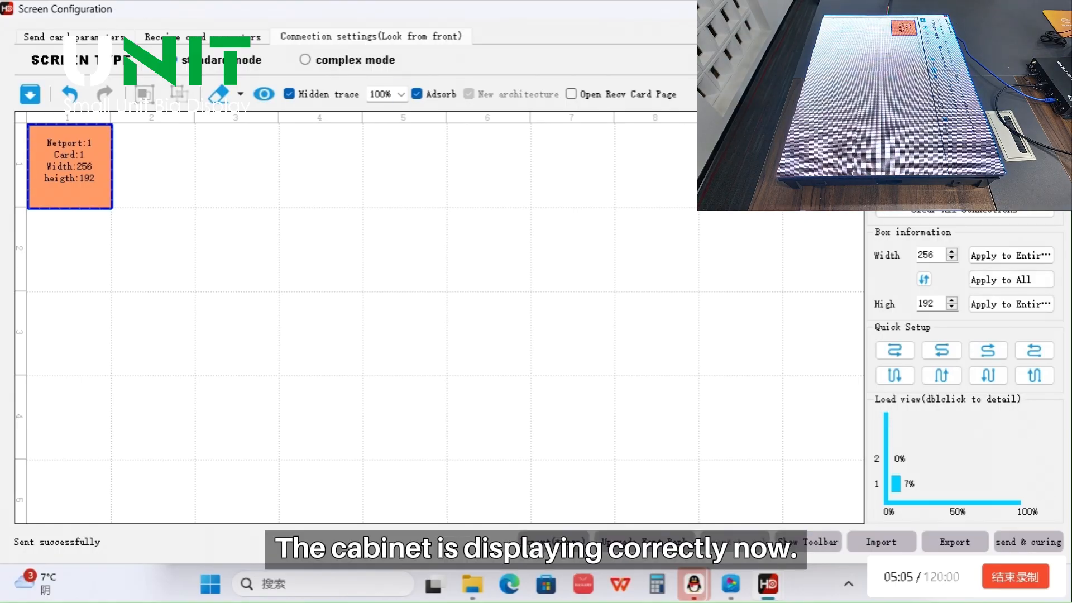
Open Data group exchange from the receive card parameters and enable it in Manual Exchange mode
{"action": "left_click_drag", "start_coordinate": [392, 11], "coordinate": [469, 143]}
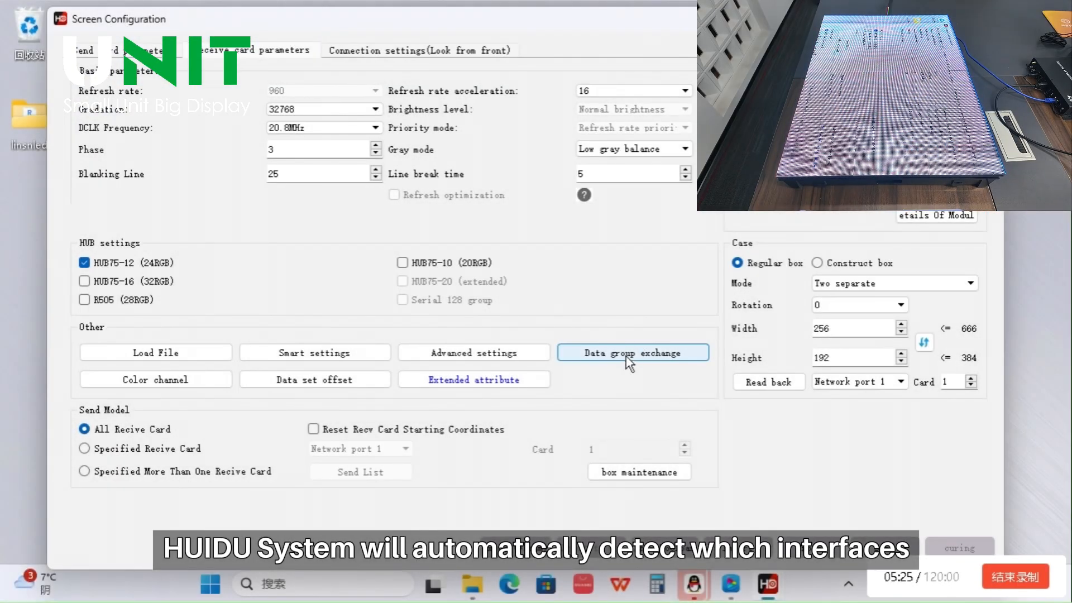
{"action": "left_click", "coordinate": [630, 355]}
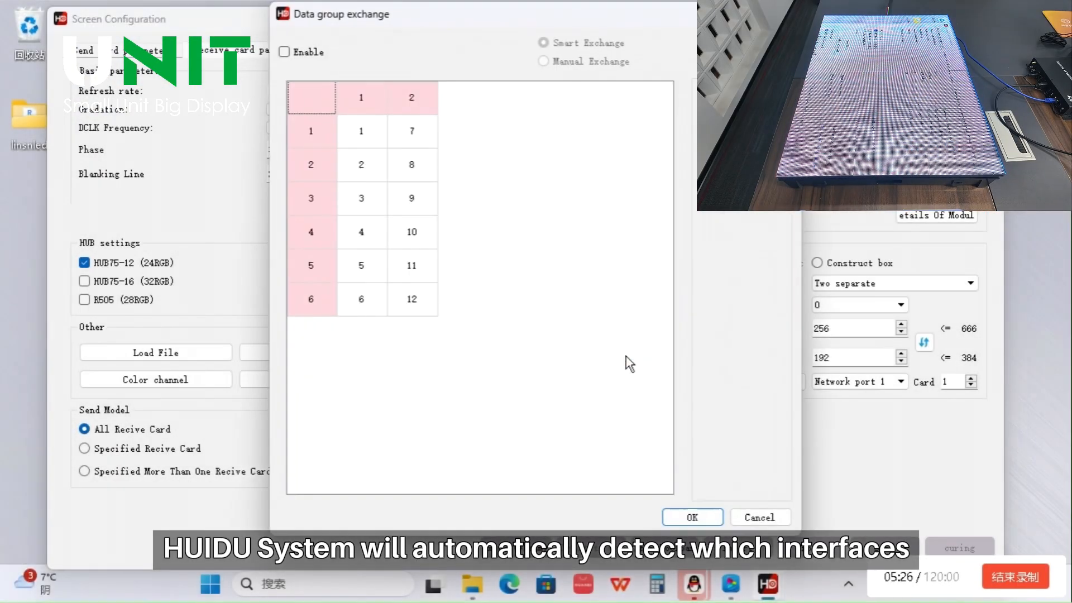
{"action": "left_click_drag", "start_coordinate": [640, 6], "coordinate": [459, 31]}
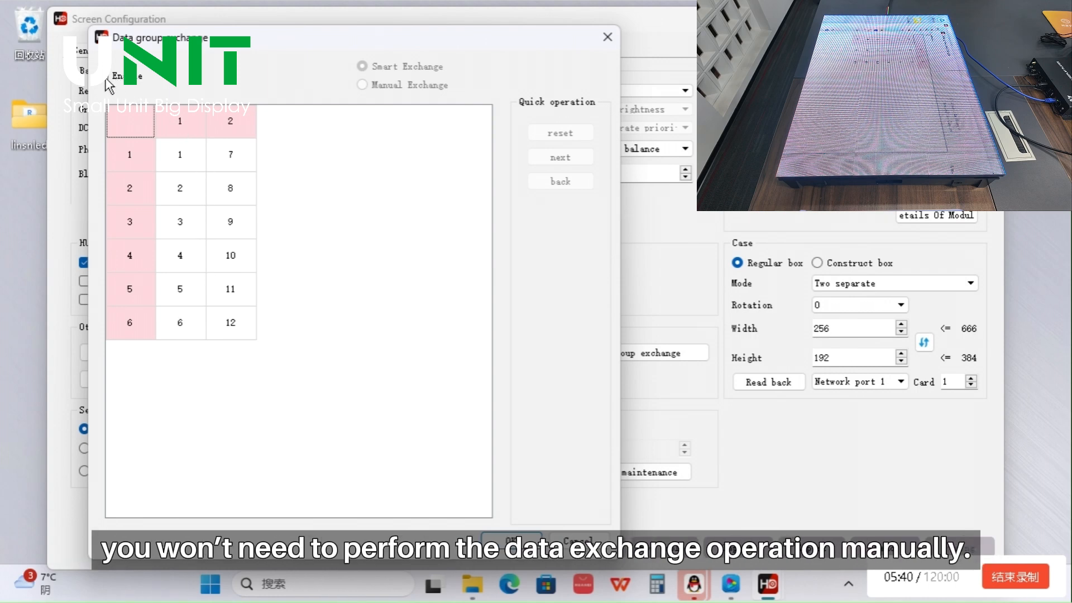
{"action": "left_click", "coordinate": [105, 78]}
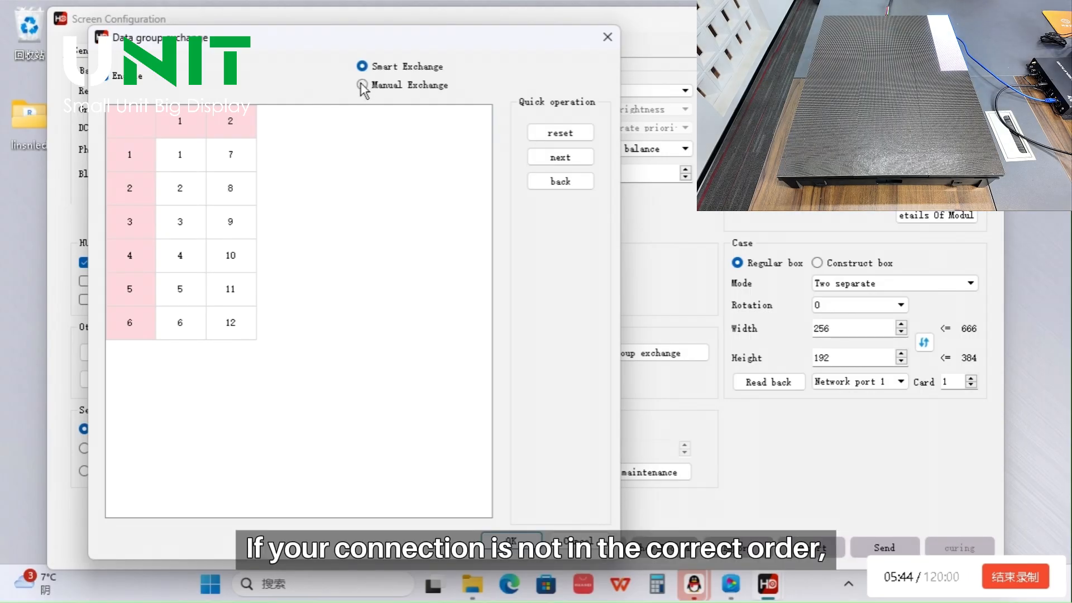
{"action": "left_click", "coordinate": [363, 85]}
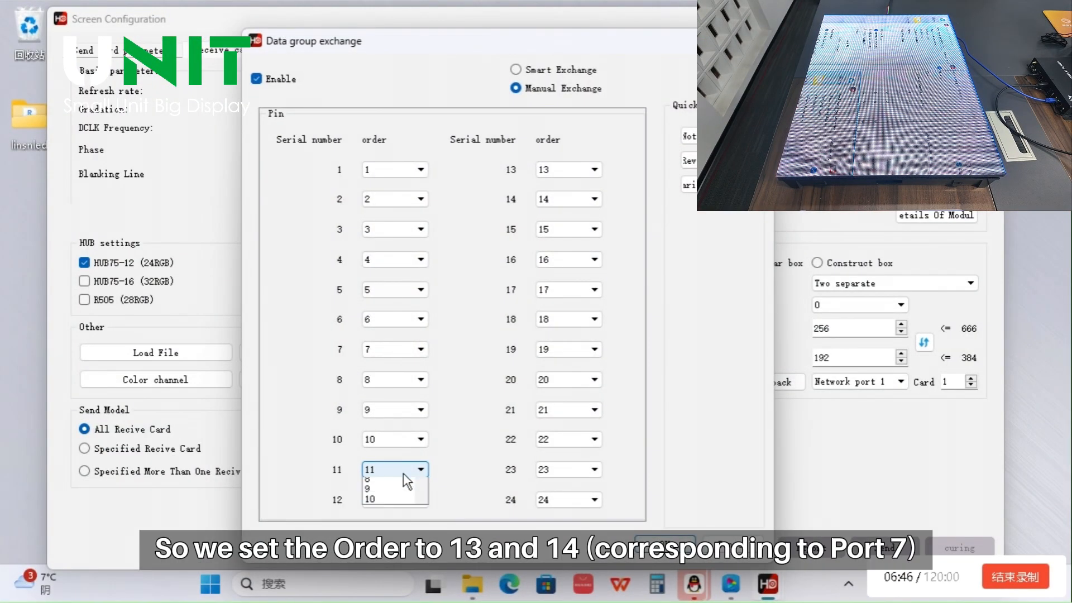
Assign order 13 to serial number 11 and order 14 to serial number 12, and send the data group exchange
{"action": "left_click", "coordinate": [403, 472]}
{"action": "left_click", "coordinate": [398, 468]}
{"action": "scroll", "coordinate": [397, 467], "scroll_direction": "down", "scroll_amount": 1}
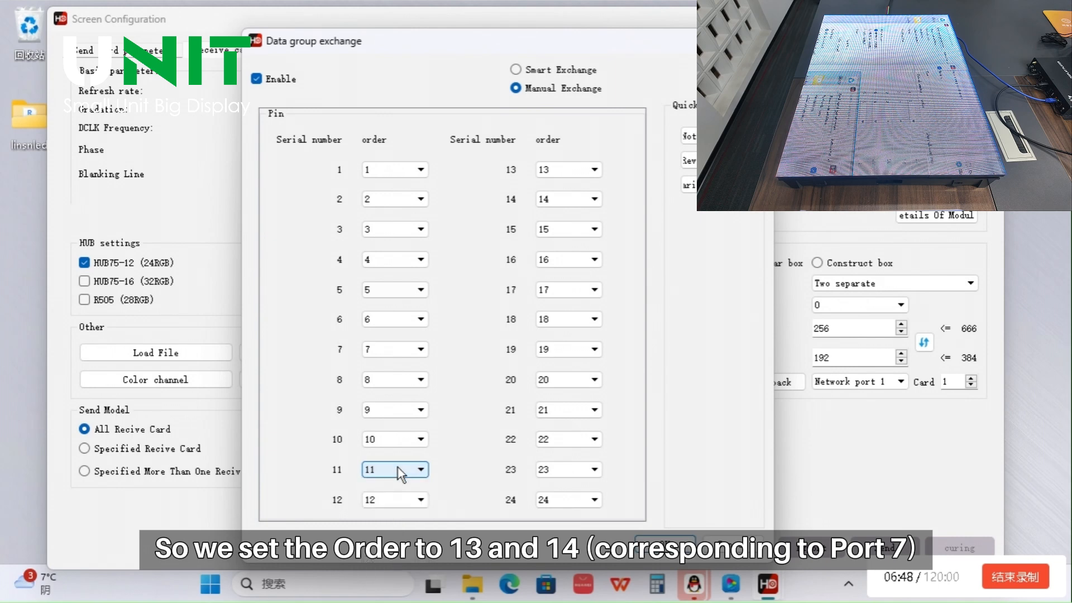
{"action": "left_click", "coordinate": [396, 498]}
{"action": "left_click", "coordinate": [397, 498]}
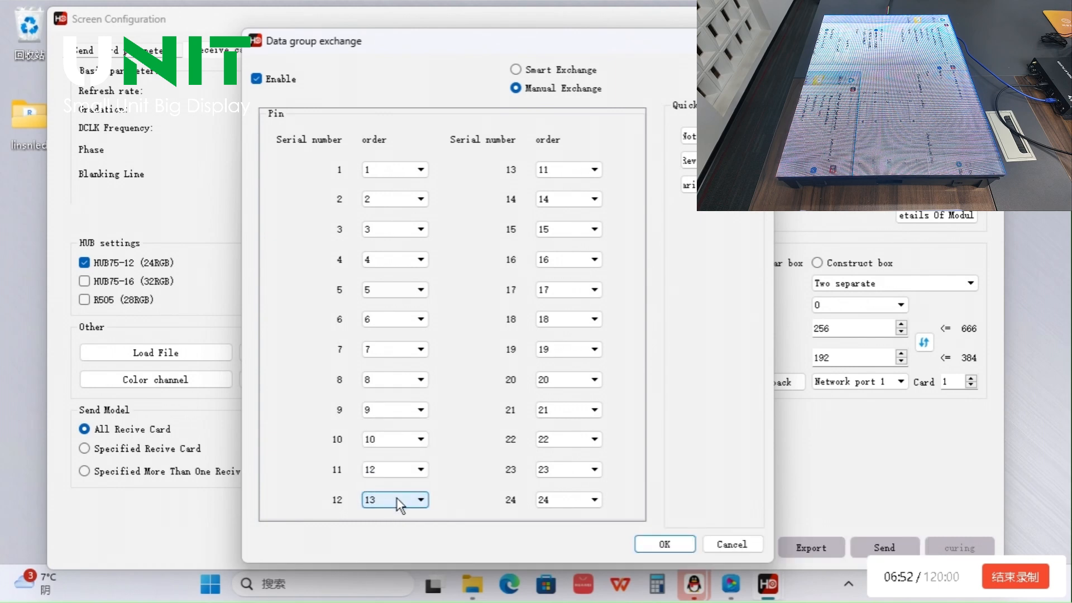
{"action": "left_click", "coordinate": [402, 467]}
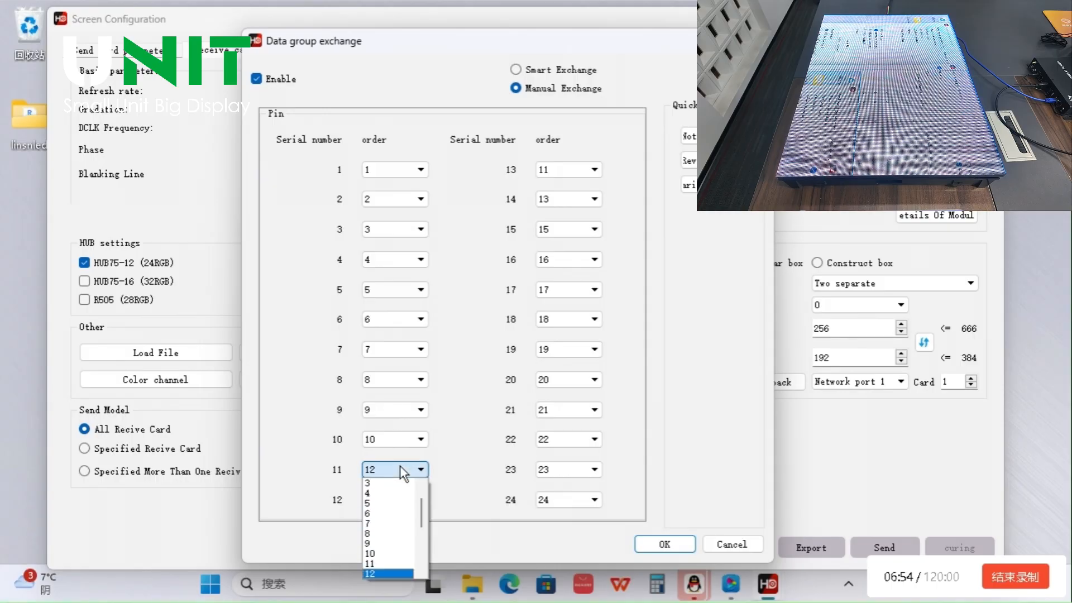
{"action": "left_click", "coordinate": [401, 468]}
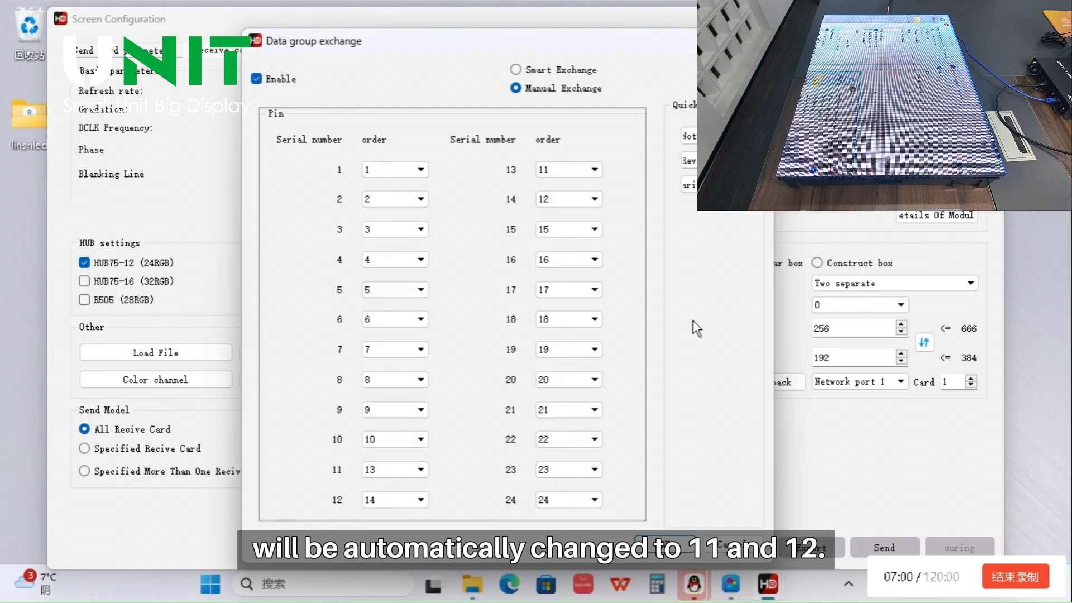
{"action": "left_click", "coordinate": [638, 542]}
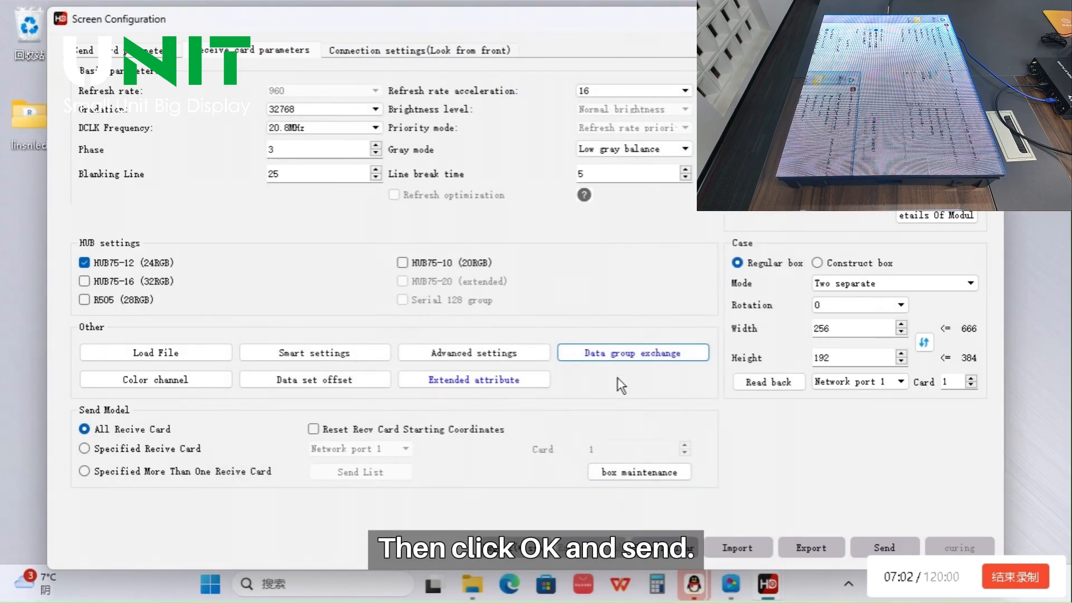
{"action": "left_click", "coordinate": [903, 543]}
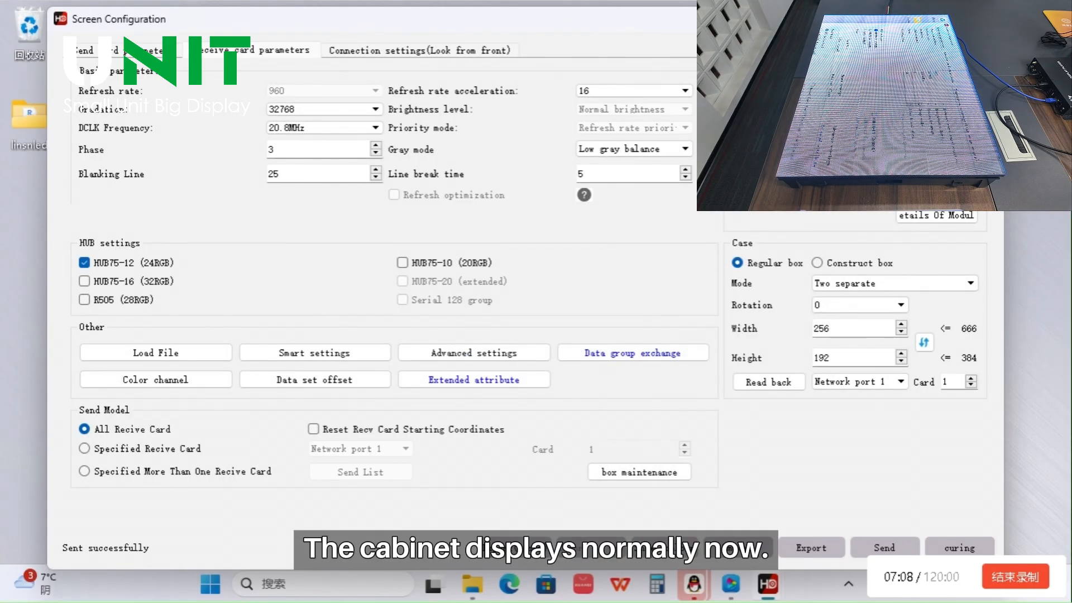
Reopen Data group exchange and review the order assignments under Manual Exchange
{"action": "left_click_drag", "start_coordinate": [713, 25], "coordinate": [688, 22]}
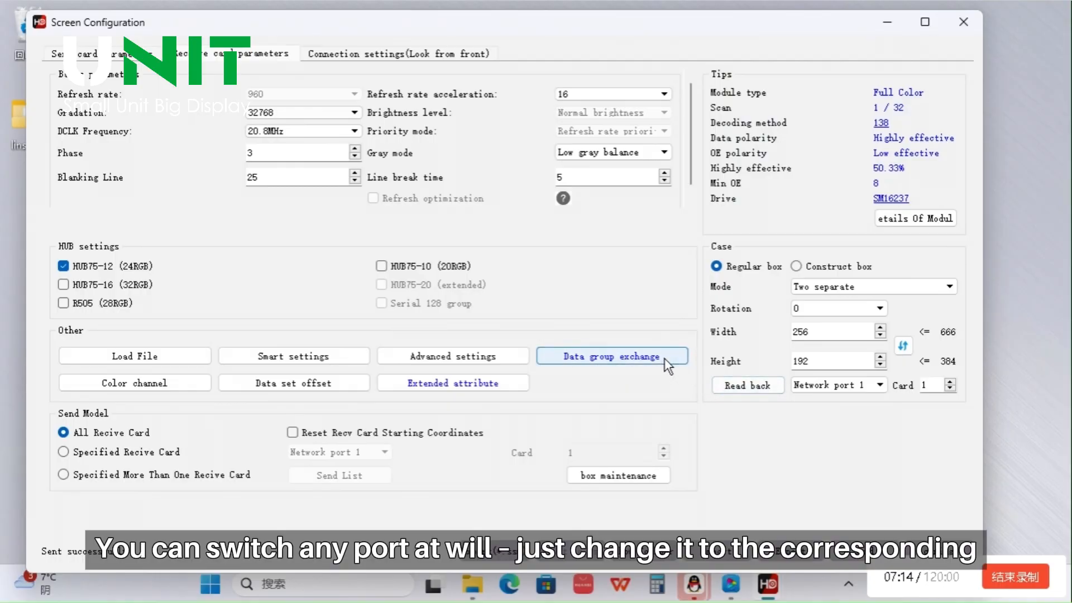
{"action": "left_click", "coordinate": [642, 356]}
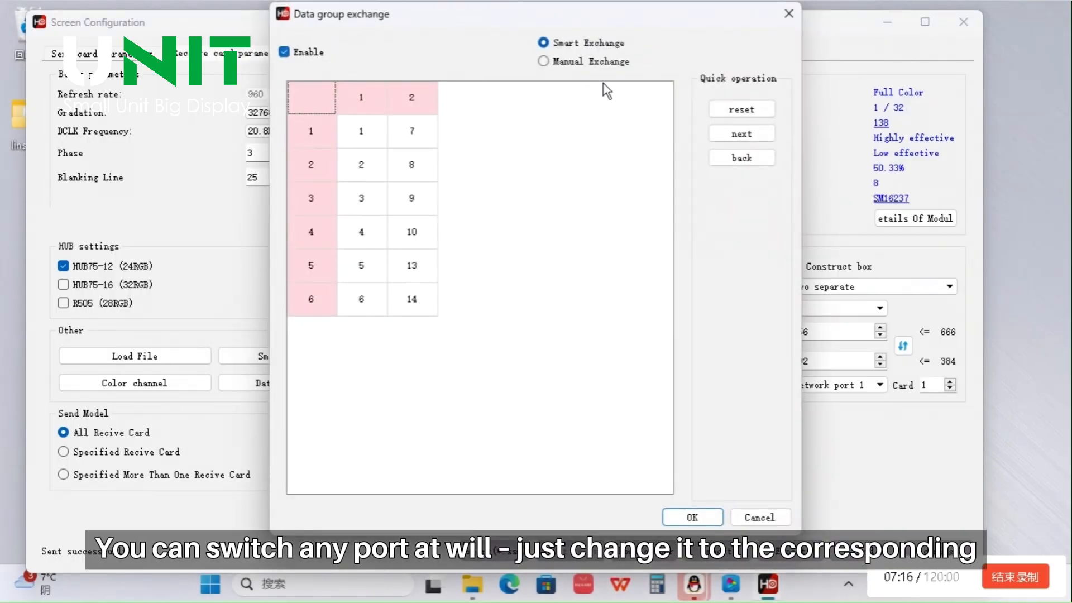
{"action": "left_click", "coordinate": [545, 61]}
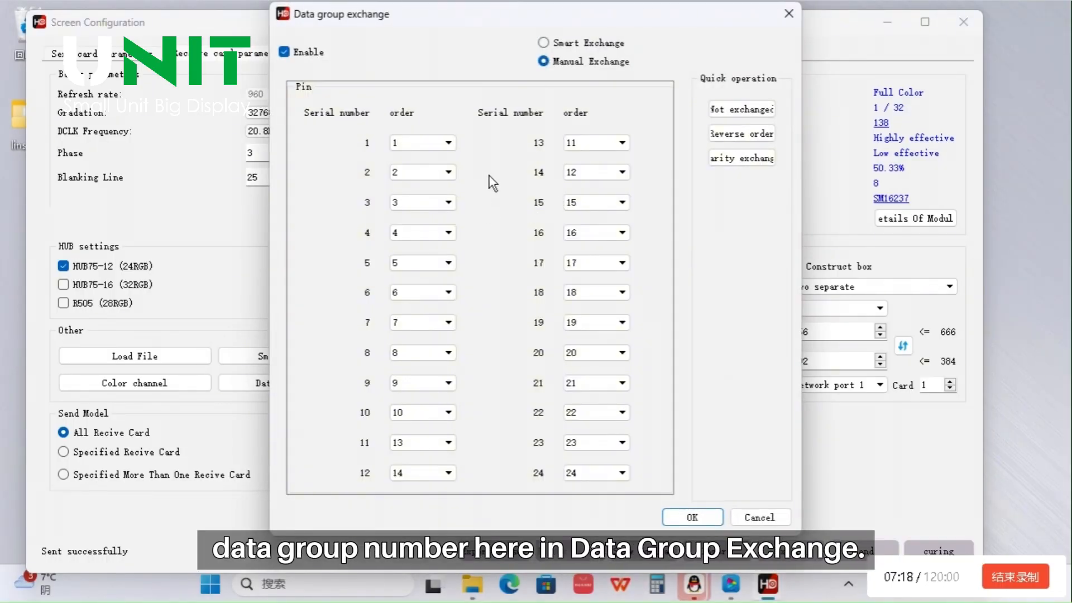